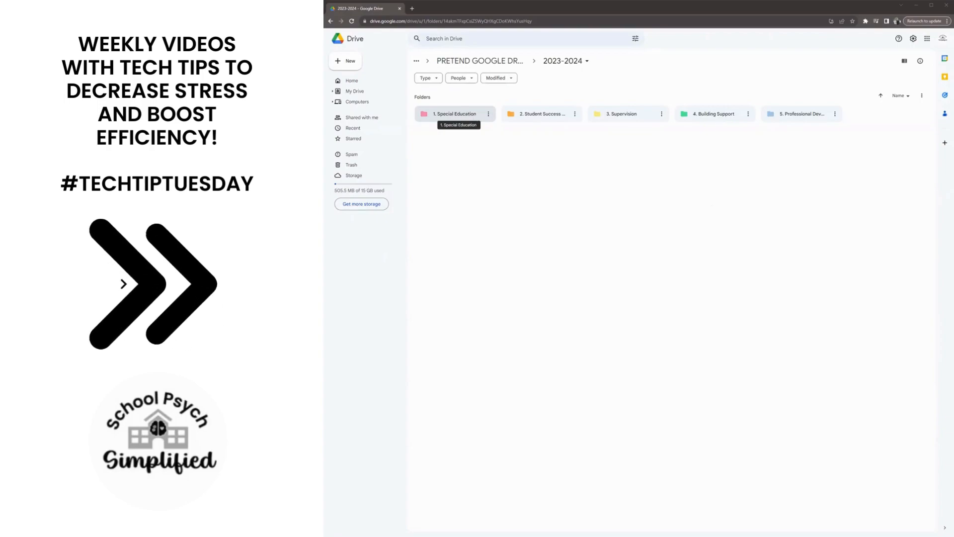
Open the "1. Special Education" folder's "2. Information Forms" subfolder and create a new blank Google Form there.
double_click(475, 119)
double_click(530, 121)
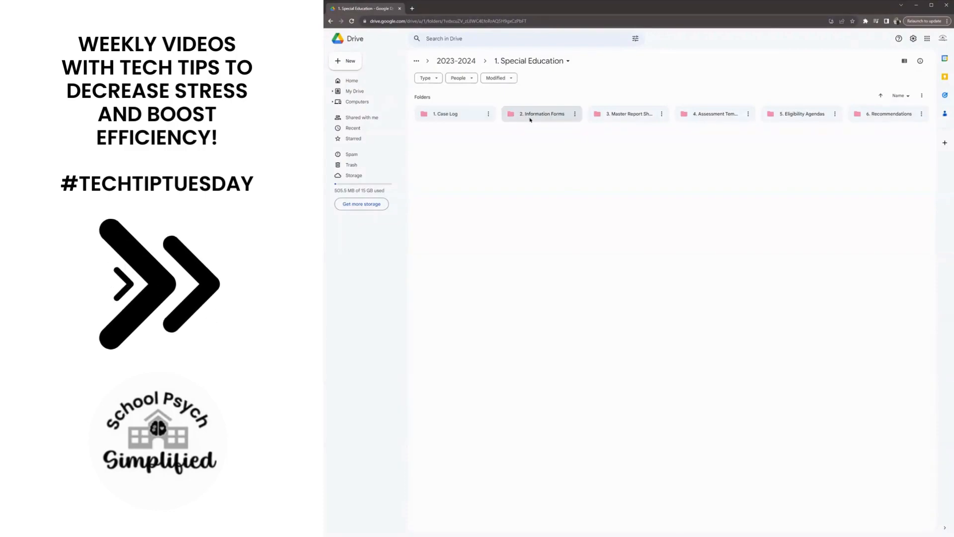
right_click(587, 158)
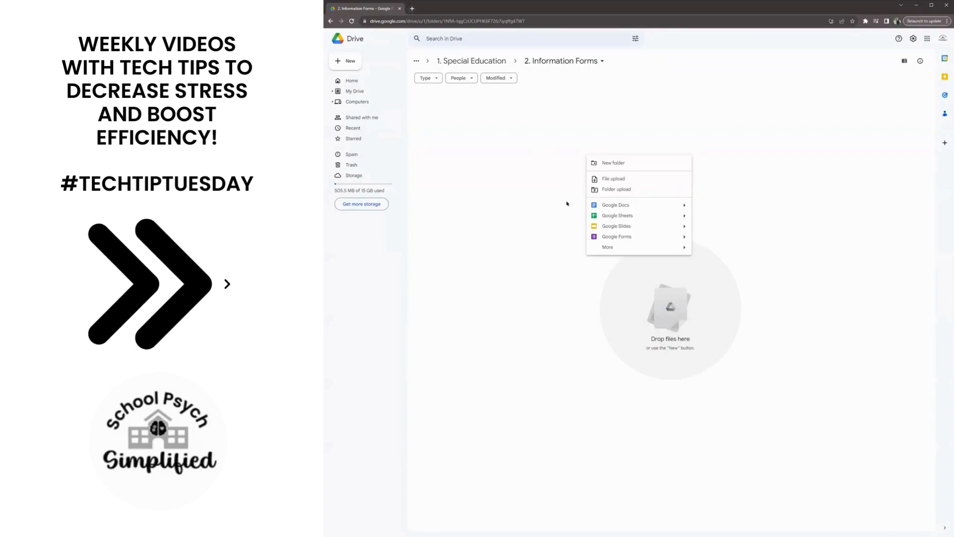
left_click(616, 238)
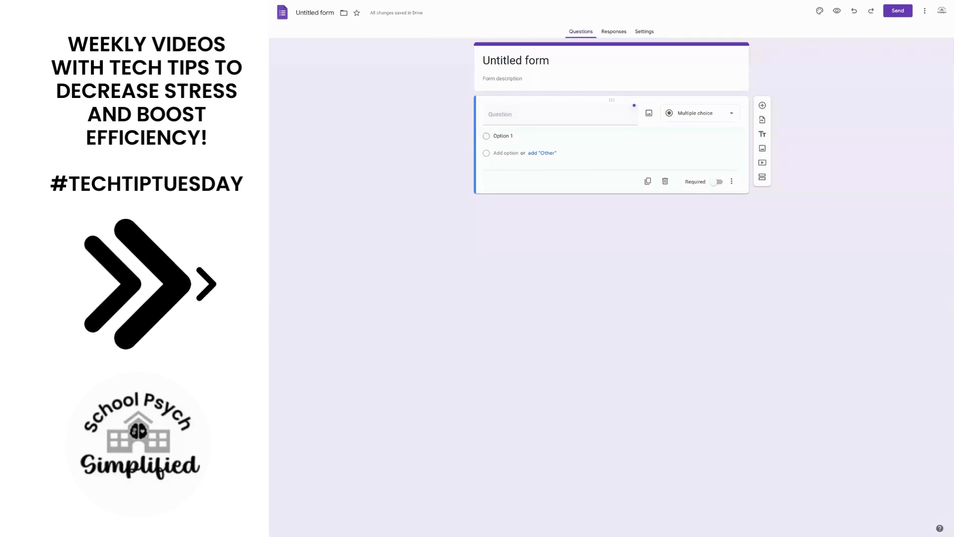
Replace the default form title with "Family Information Form".
left_click(567, 59)
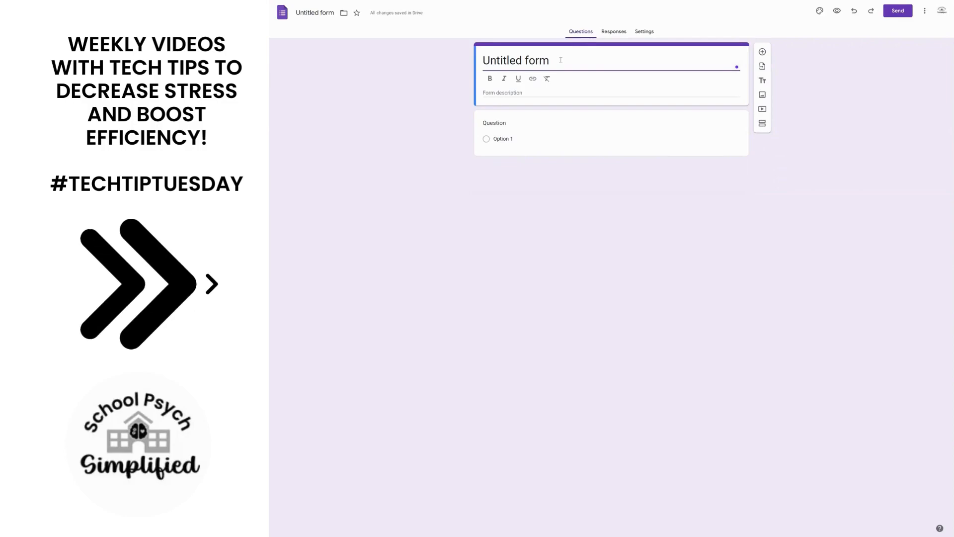
left_click_drag(561, 61, 484, 59)
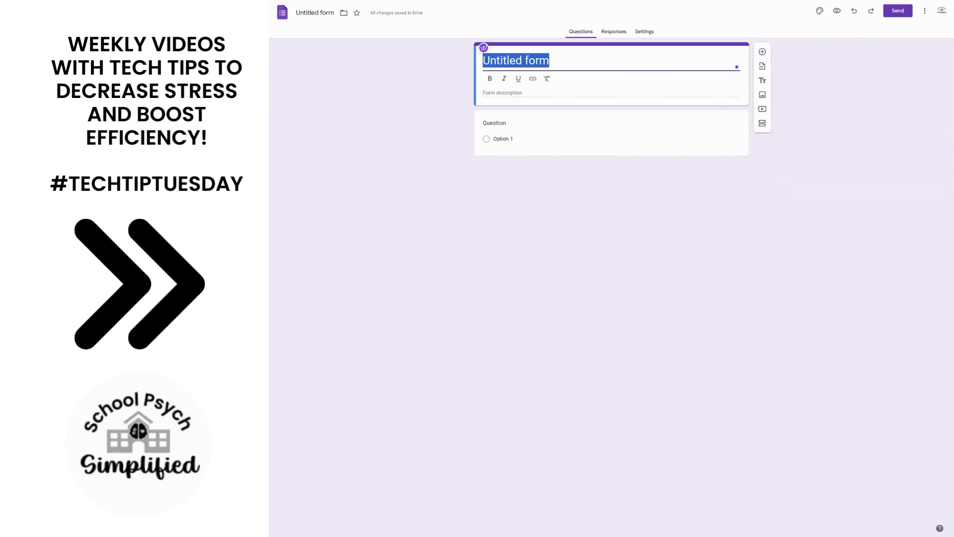
type("Family I")
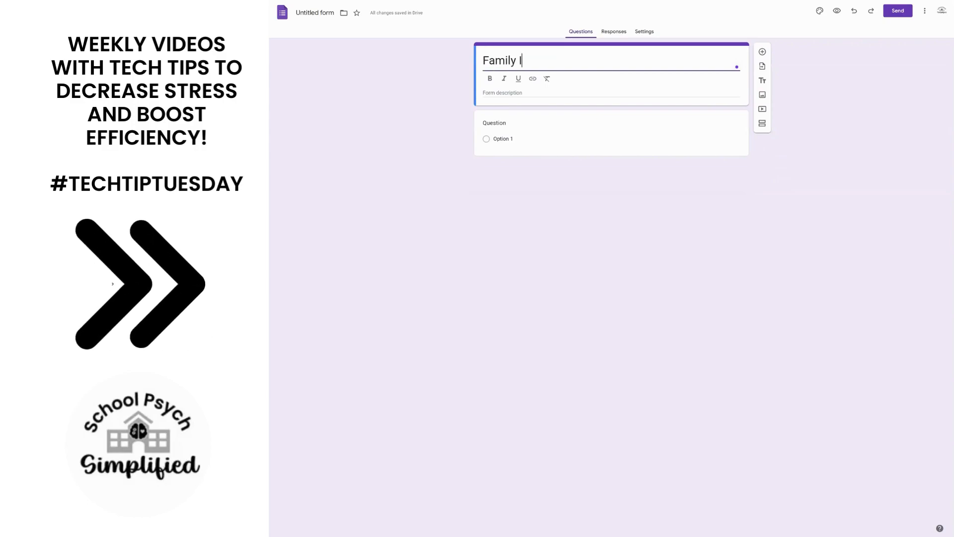
type("nformation Form")
Begin the form description with "This family information form is used to gather important and relevant information about your child".
left_click(546, 92)
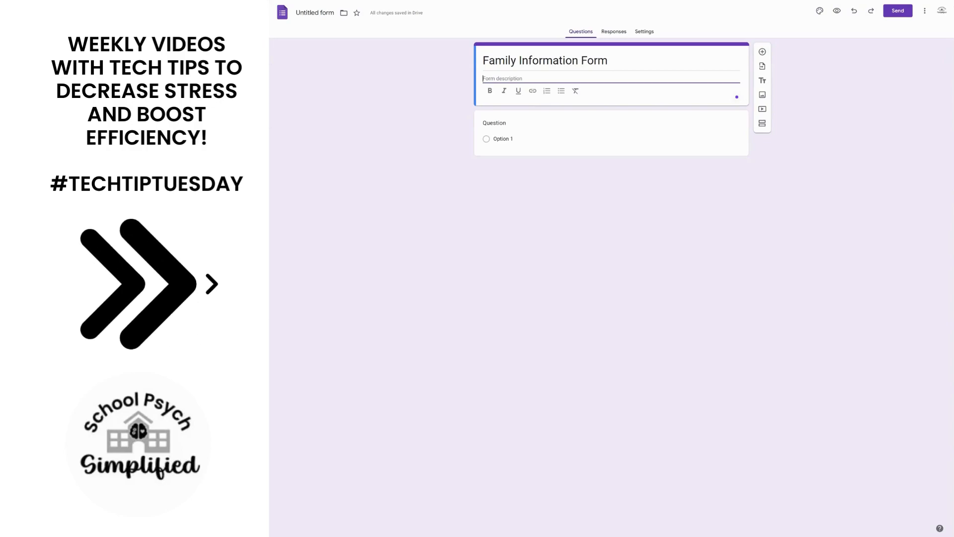
type("This family information form is used to gathe")
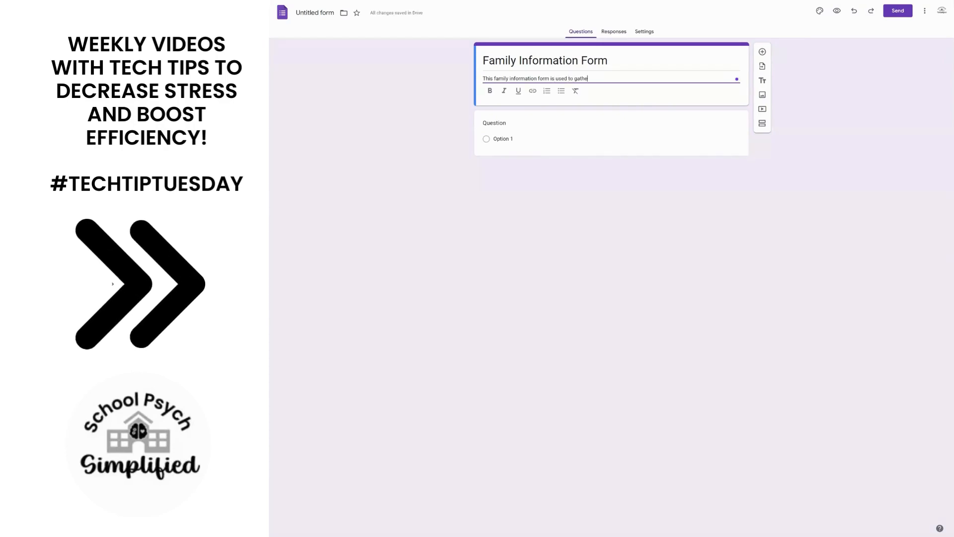
type("r impor")
type("tant an")
type("d releva")
type("nt in")
type("formation a")
type("bout you")
type("r child")
type(". Pleas")
type("e ")
type("share an")
type("ything")
type(" you fee")
type("l comfor")
type("table wit")
type("h as")
type(" we move")
type(" through the ")
type("informat")
type("ion gathe")
type("ring pr")
type("ocess. ")
type("If yo")
type("u have an")
type("yq")
End the description with "If you have any questions, feel free to reach out to me at *****.".
key("BackSpace")
type("quesw")
key("BackSpace")
type("tions, feel free to reach out a")
type("o me at ")
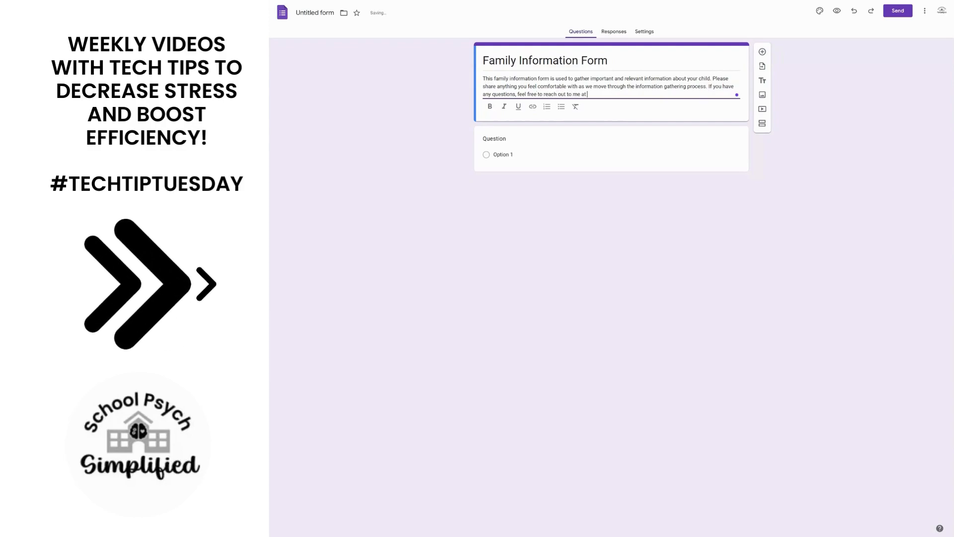
type("*****.")
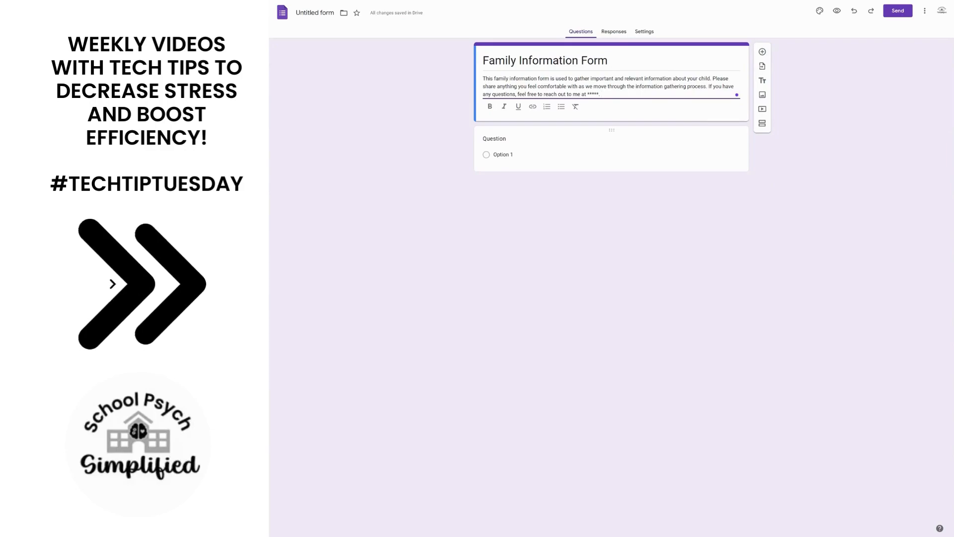
Turn the first question into a required Date question titled "Date Form Completed".
left_click(562, 157)
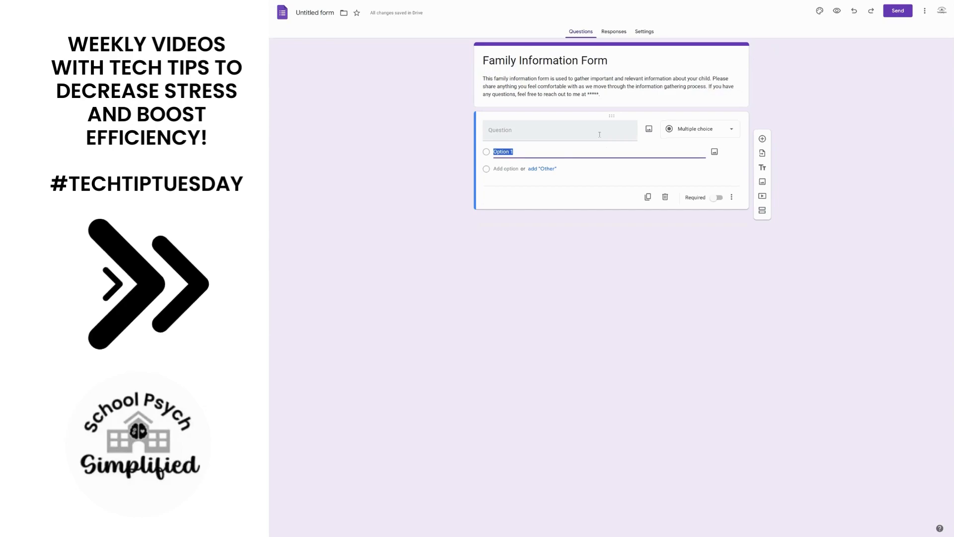
left_click(681, 135)
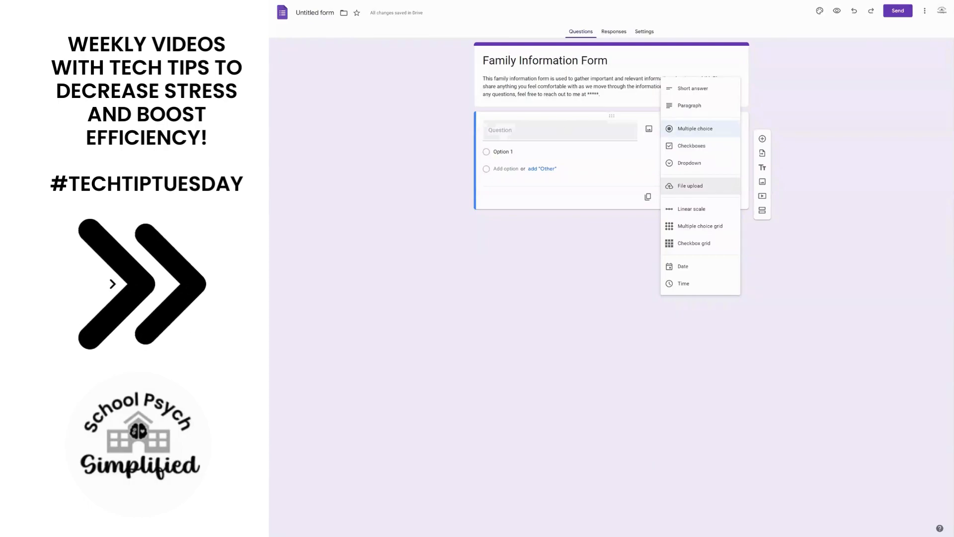
left_click(703, 265)
left_click(587, 128)
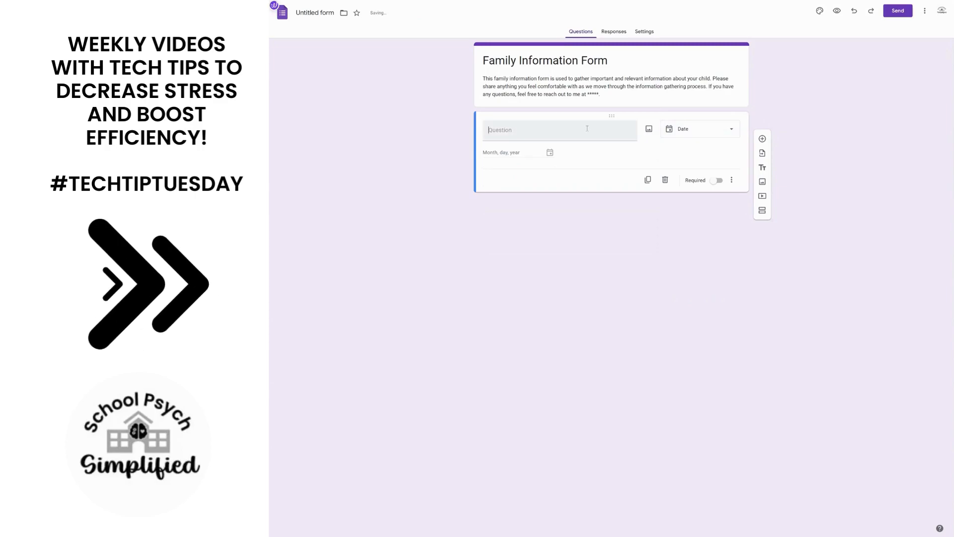
type("Date Form Completed")
left_click(715, 195)
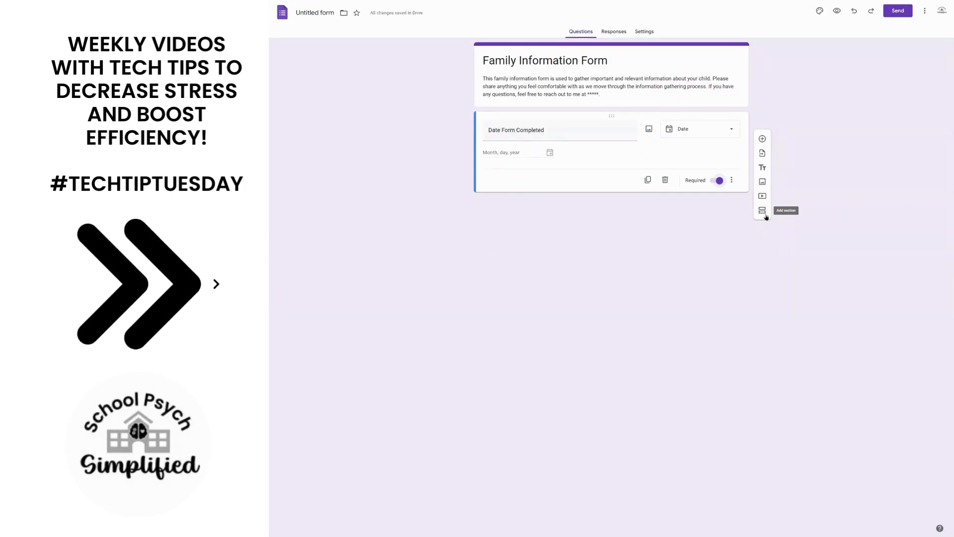
Add a required short answer question titled "Person Completing Form".
left_click(764, 143)
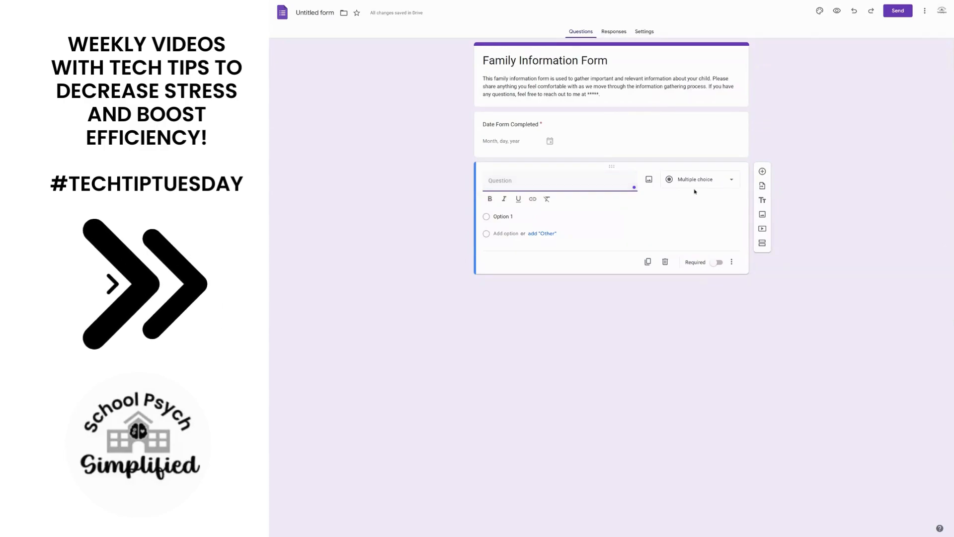
type("Person Completing Form")
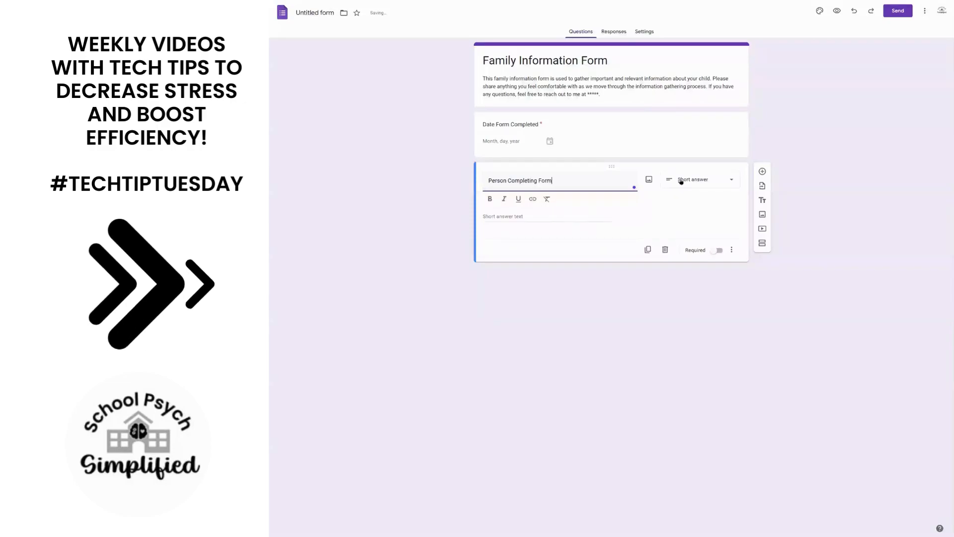
left_click(716, 251)
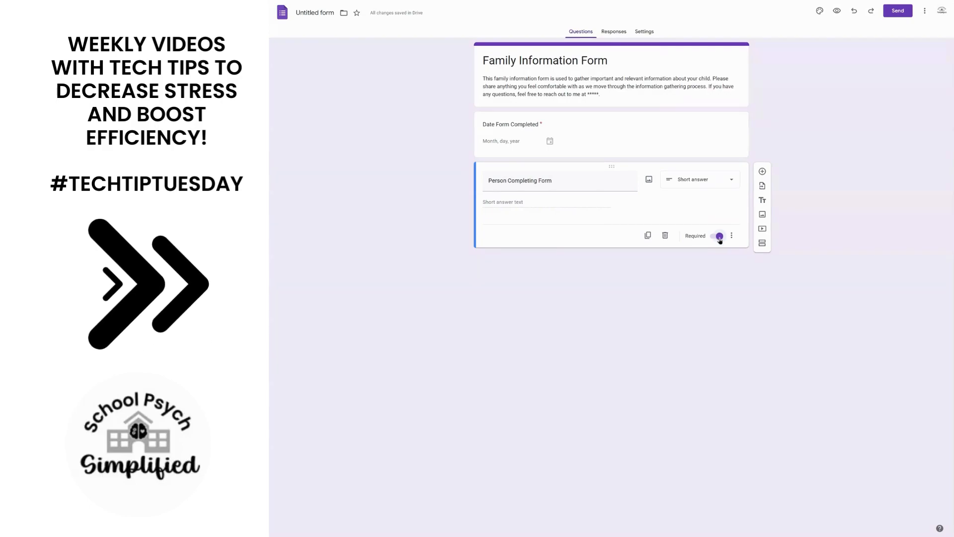
Duplicate the "Person Completing Form" question and retitle the copy "Student Name".
left_click(648, 236)
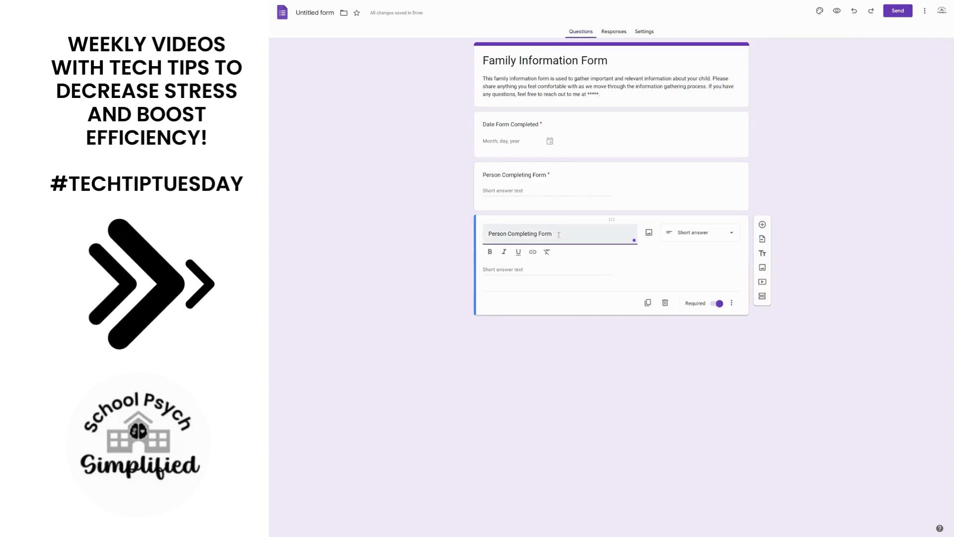
left_click_drag(559, 235, 482, 231)
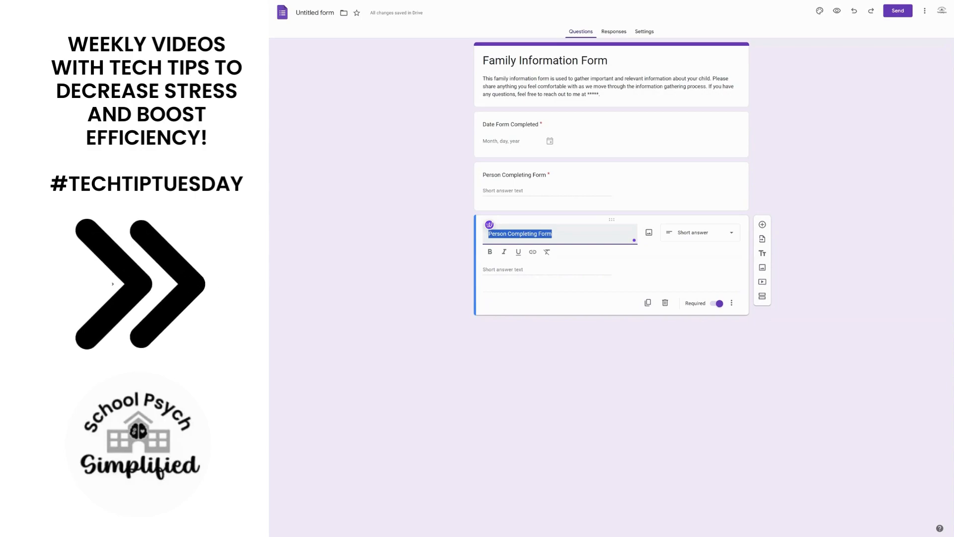
type("Student Name")
left_click(670, 358)
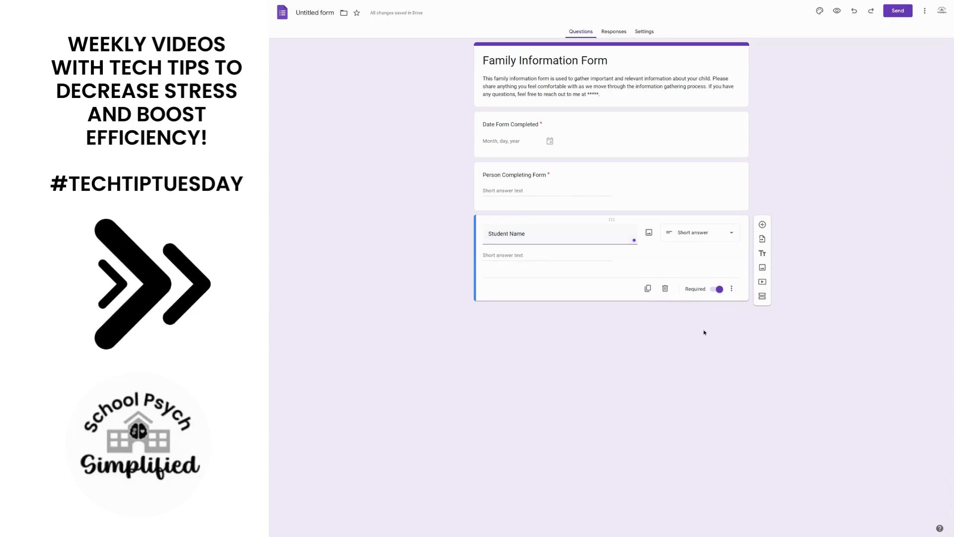
Add a new section after the "Student Name" question and title it "Student Strengths".
left_click(762, 295)
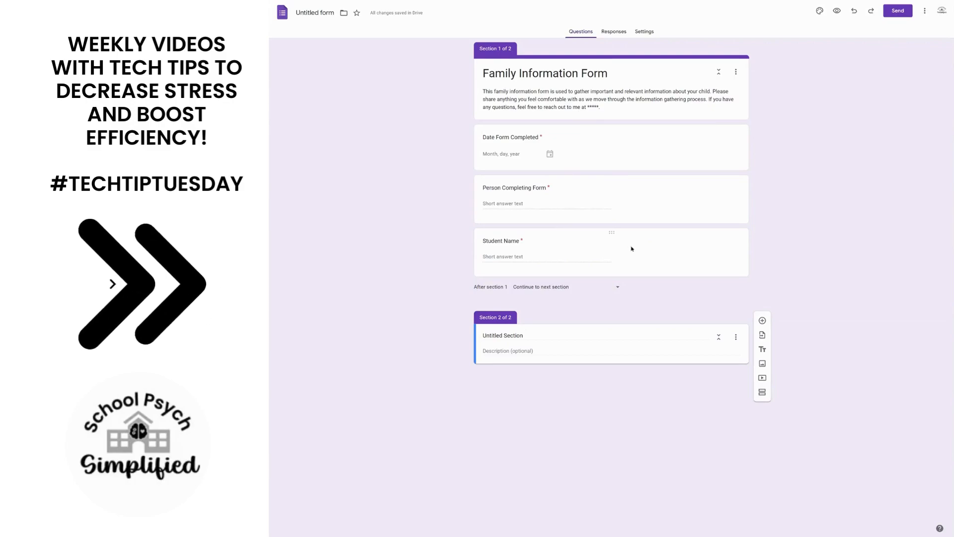
left_click(543, 334)
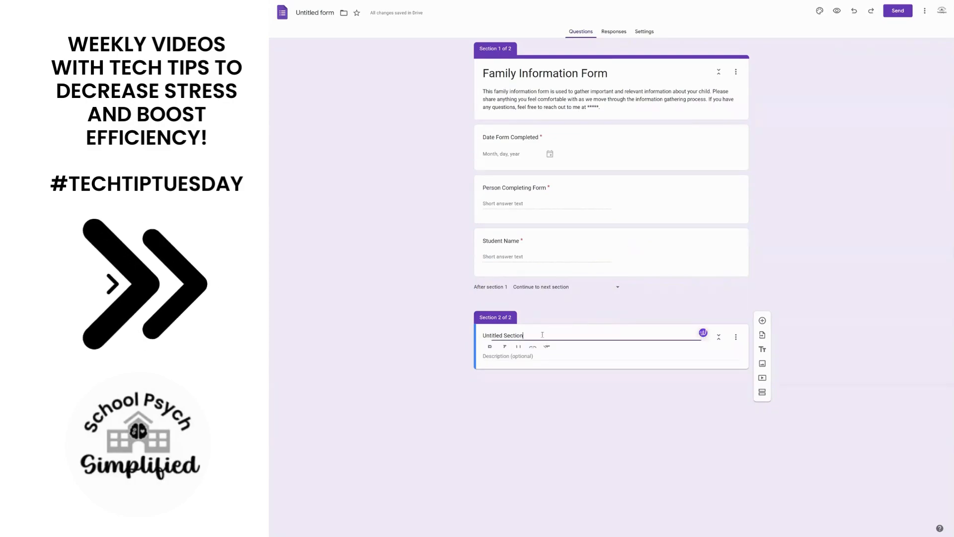
triple_click(542, 335)
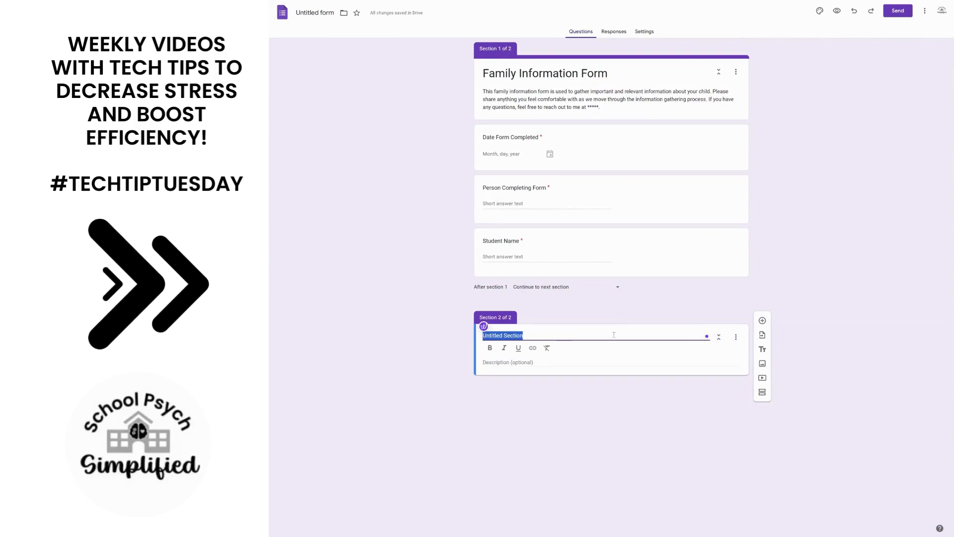
type("Stud")
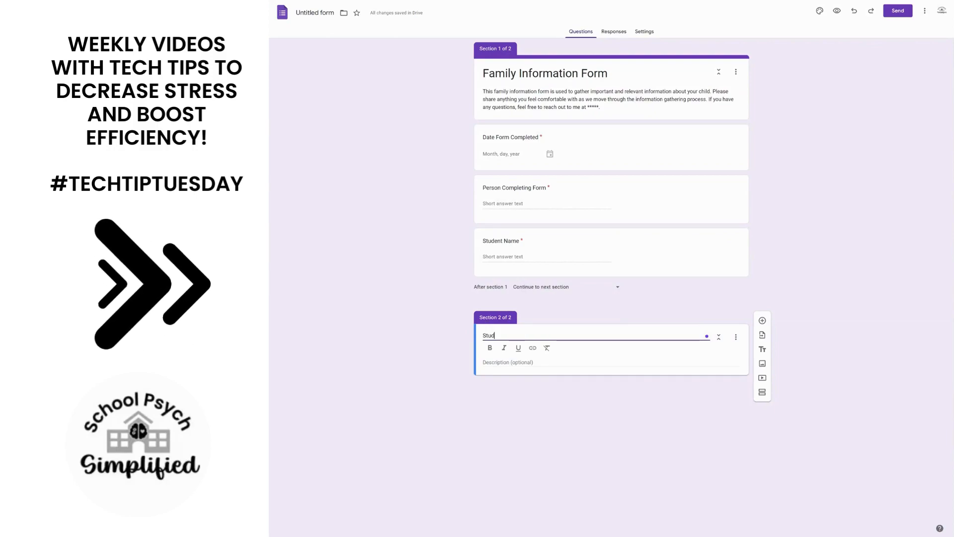
type("ent Strengths")
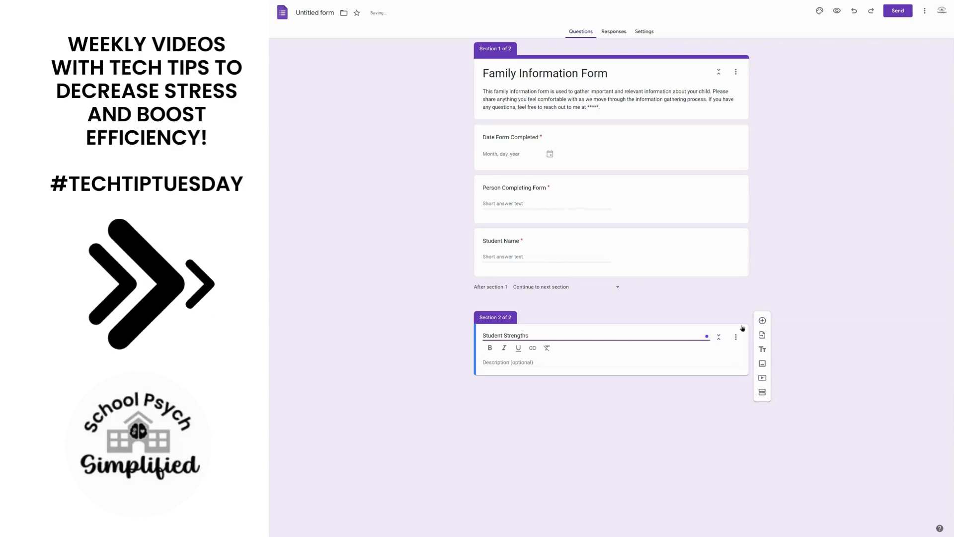
Add a blank multiple choice question to the "Student Strengths" section, followed by a third, untitled section.
left_click(762, 321)
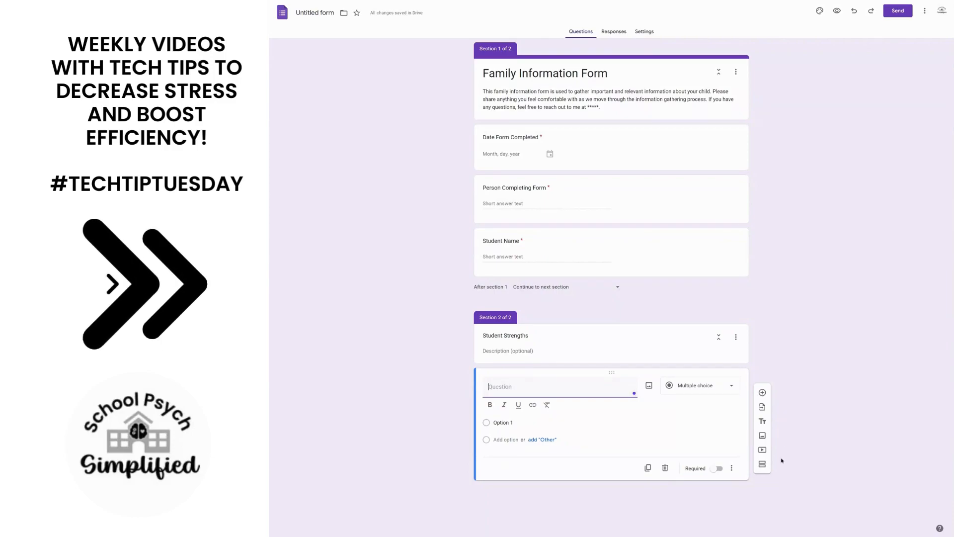
left_click(761, 465)
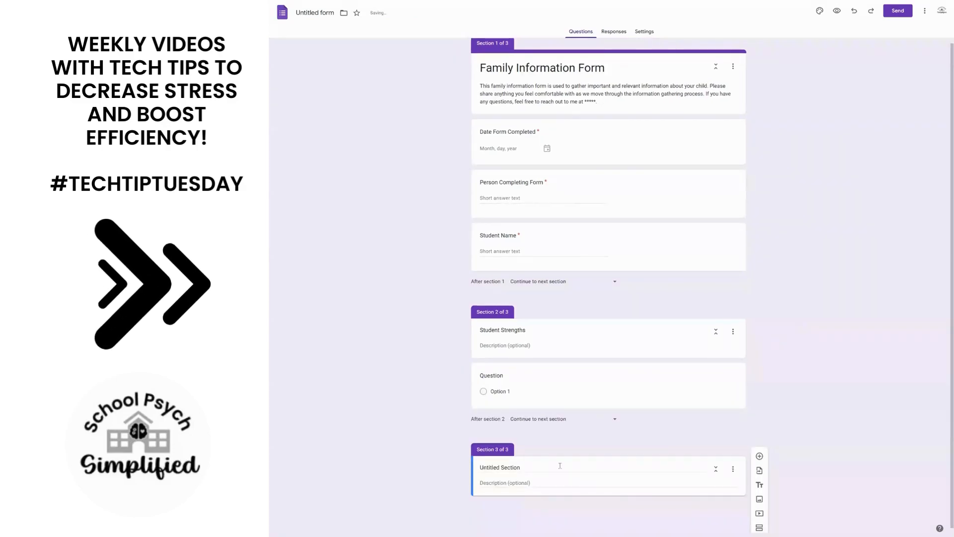
left_click(575, 466)
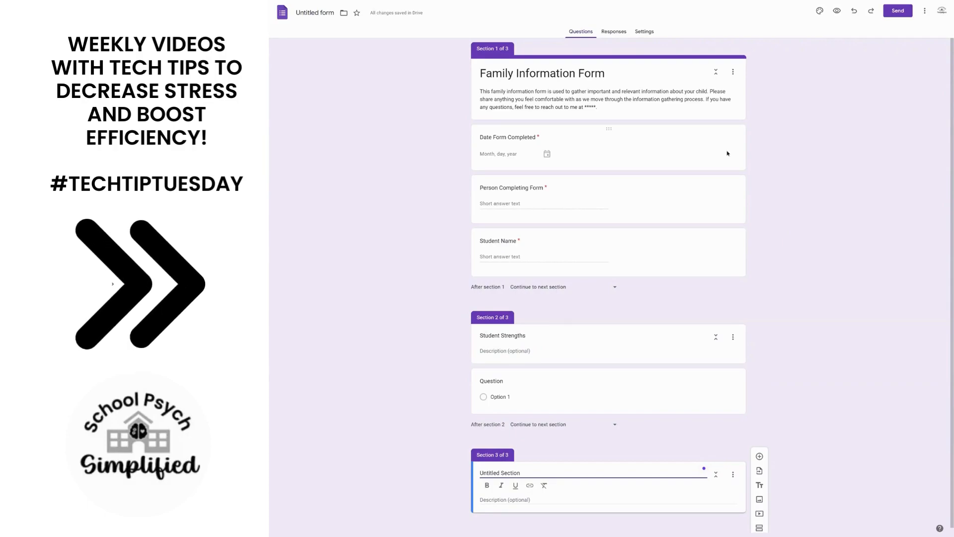
In the form's presentation settings, save the confirmation message "Thank you so much for completing this form! Your input is appreciated!".
left_click(617, 32)
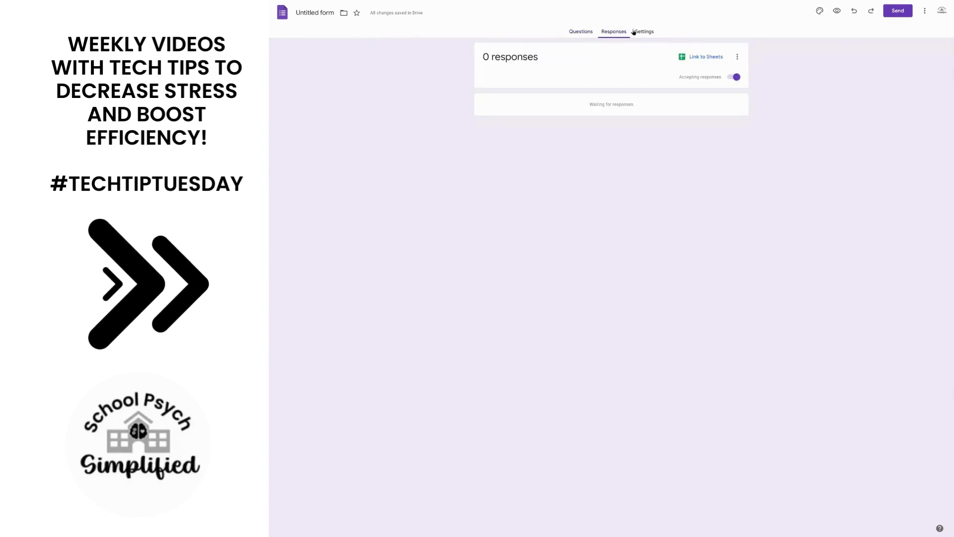
left_click(638, 33)
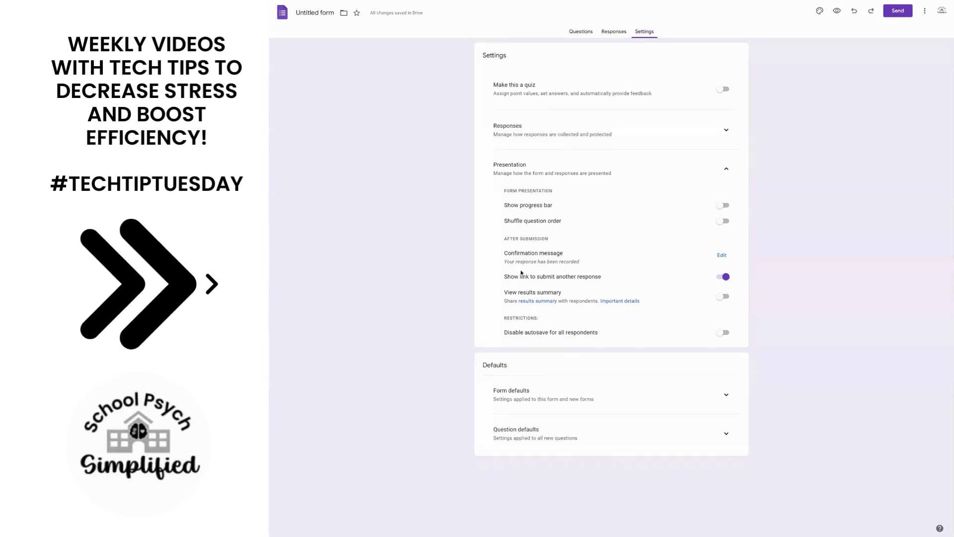
left_click(721, 256)
left_click(608, 256)
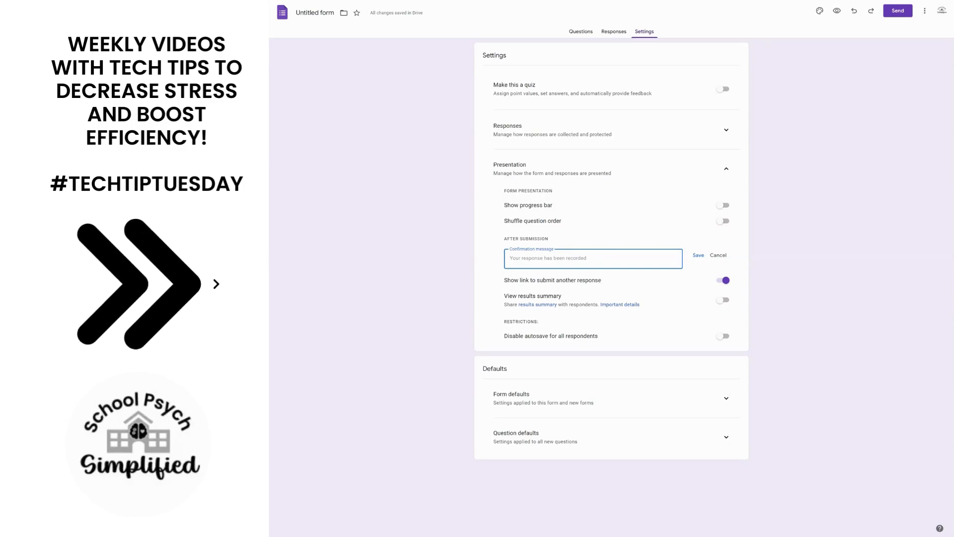
type("Thank you f")
key("BackSpace")
type("so much for completing this form! Your input is ")
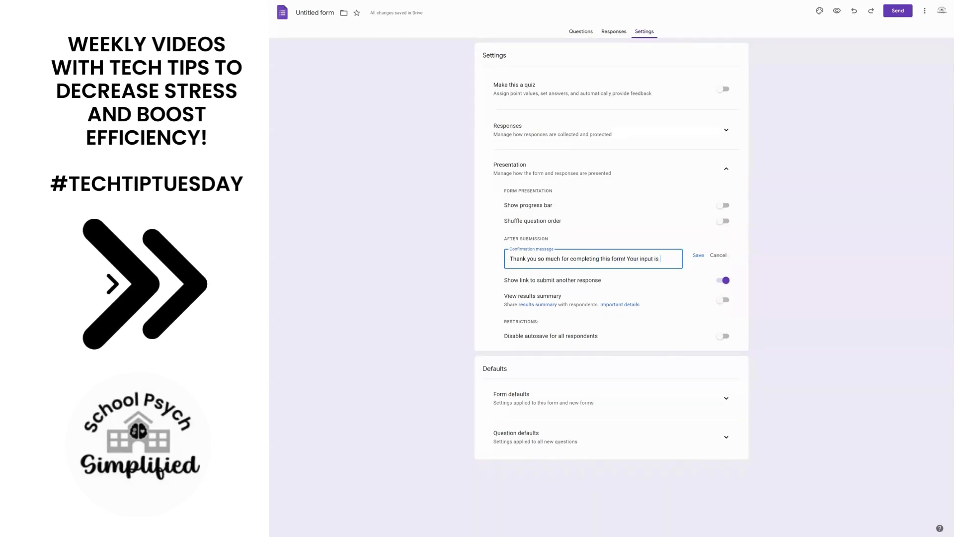
type("appreciated!")
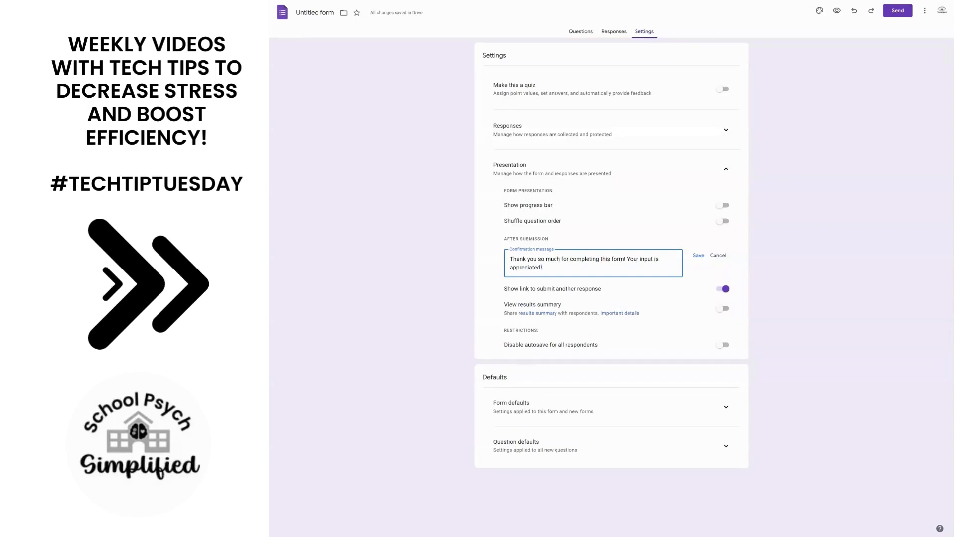
left_click(698, 256)
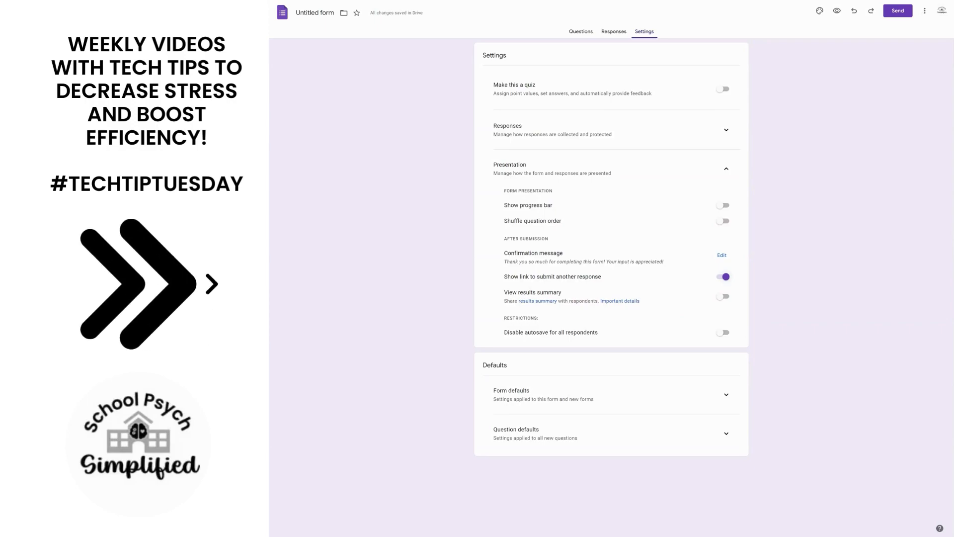
Disable the link to submit another response and view the form's responses.
left_click(725, 279)
left_click(613, 31)
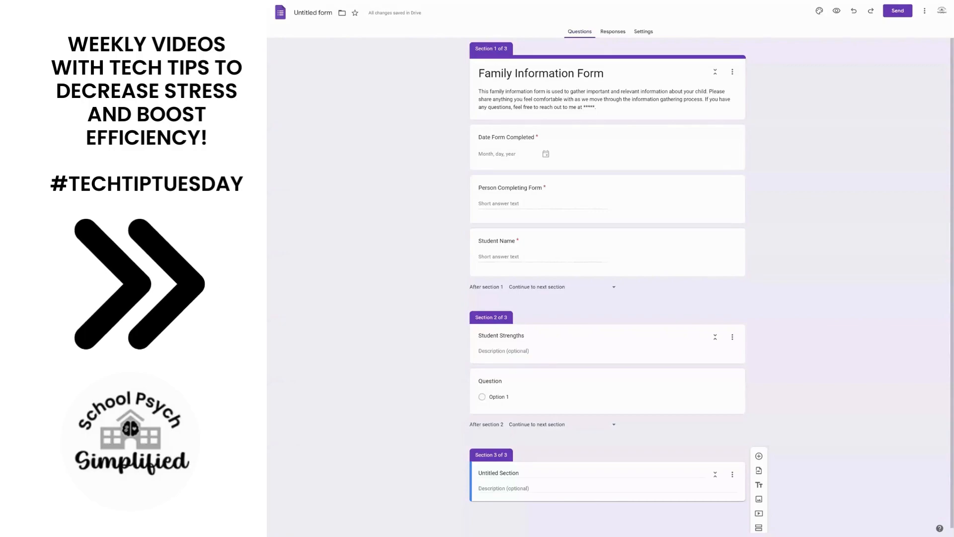
Copy the form's shortened sharing link from the send options and preview the form.
left_click(897, 12)
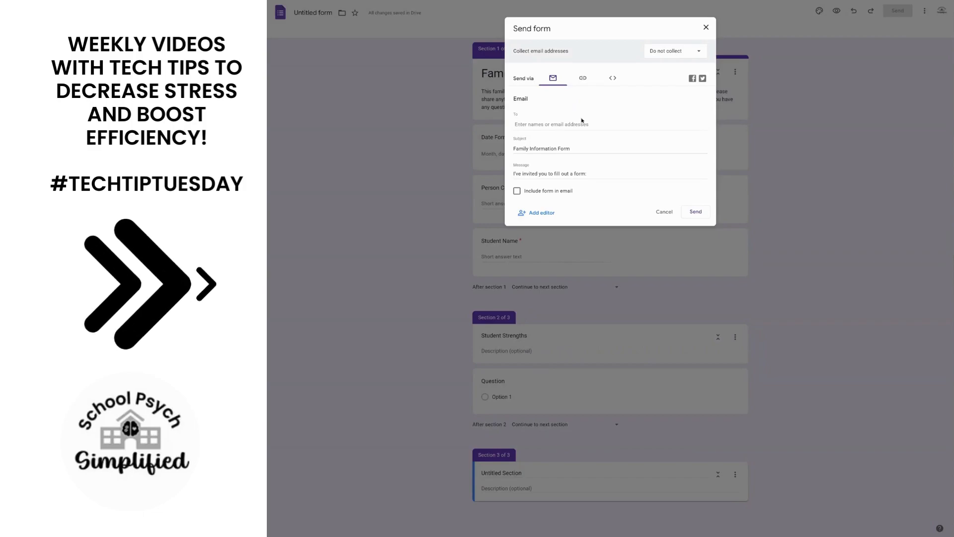
left_click(583, 79)
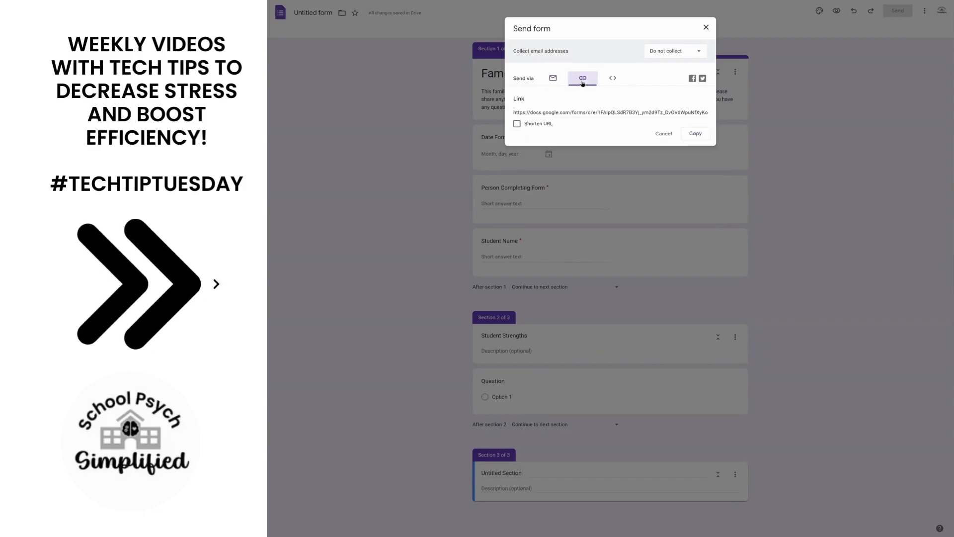
left_click(516, 124)
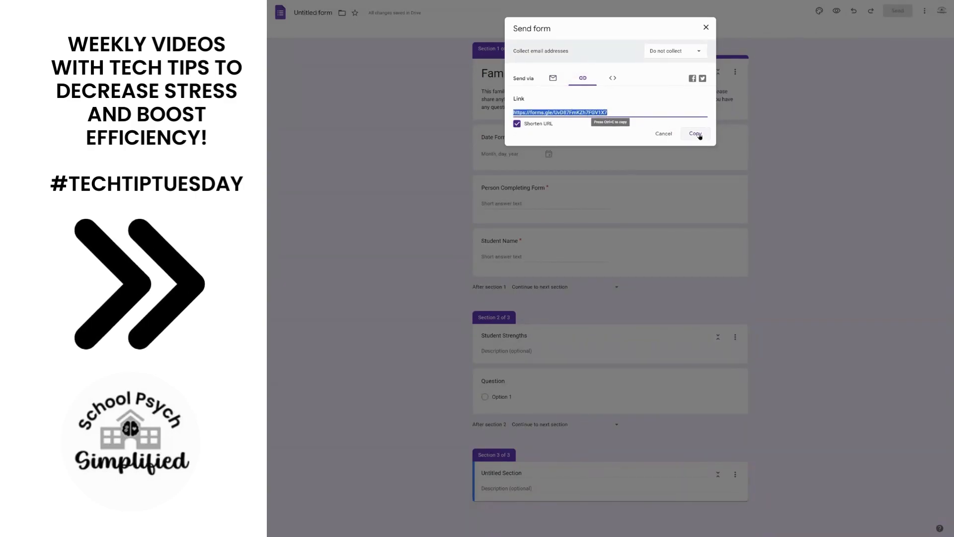
left_click(698, 136)
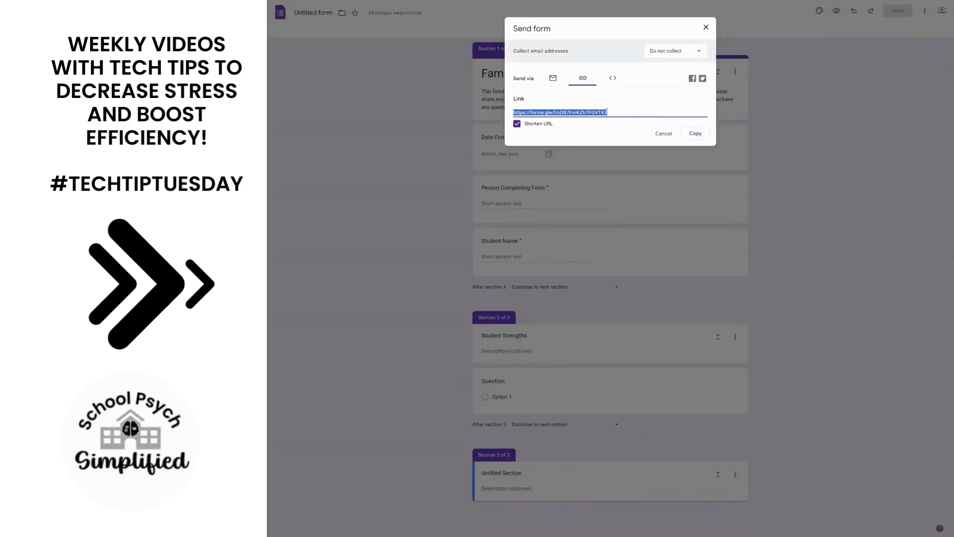
left_click(706, 28)
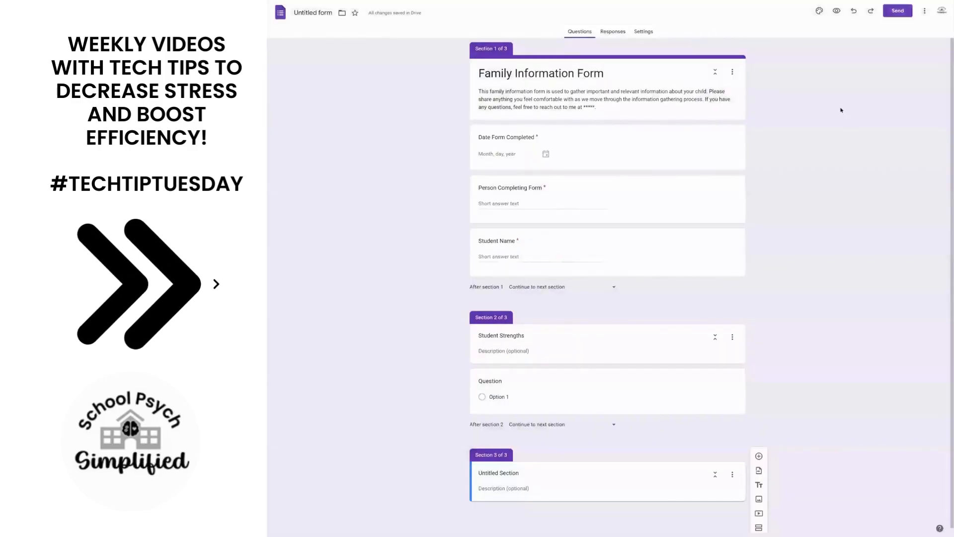
left_click(838, 12)
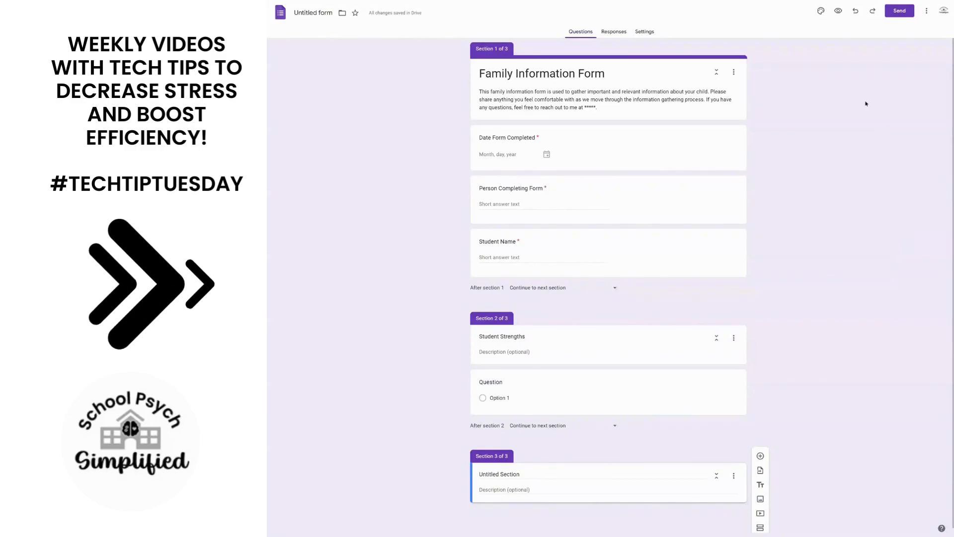
Set the theme's header, question and text fonts all to Poppins.
left_click(820, 11)
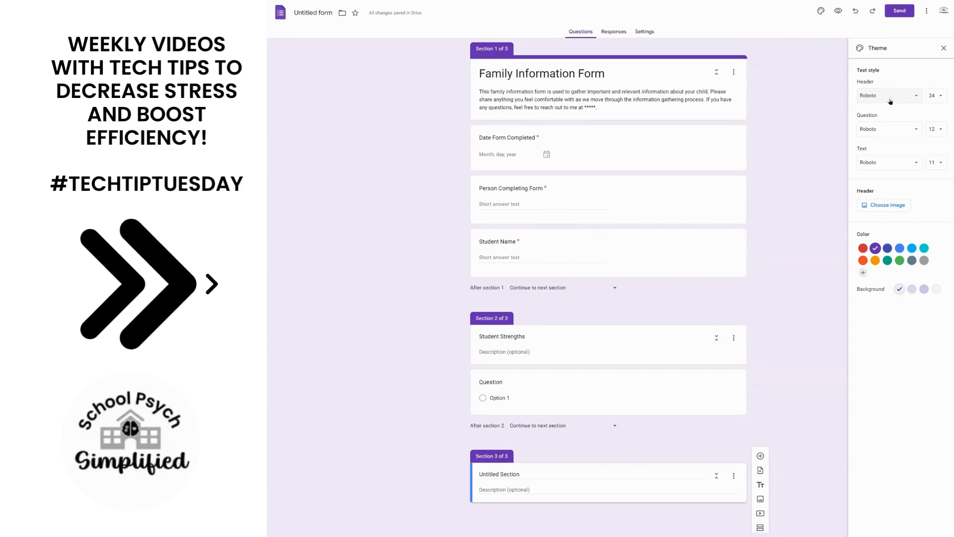
left_click(890, 97)
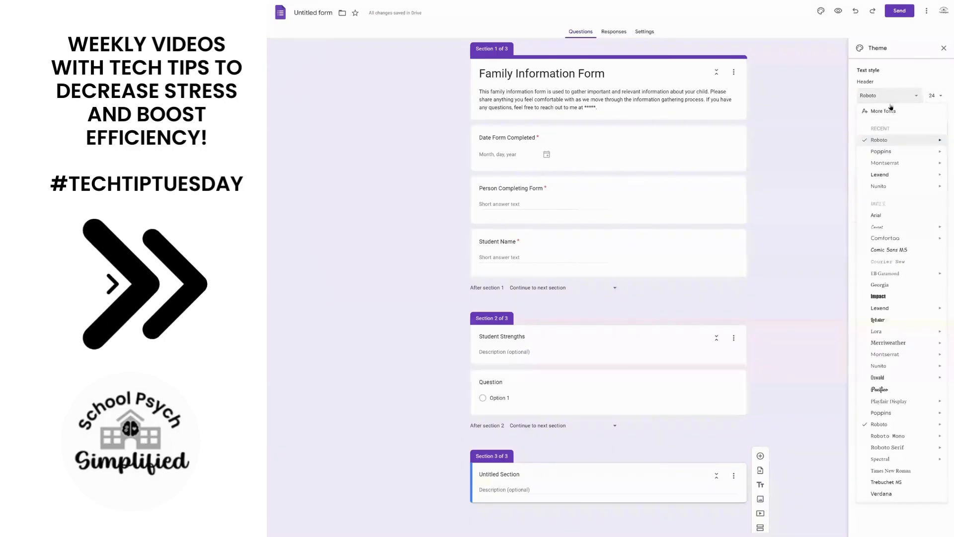
left_click(891, 152)
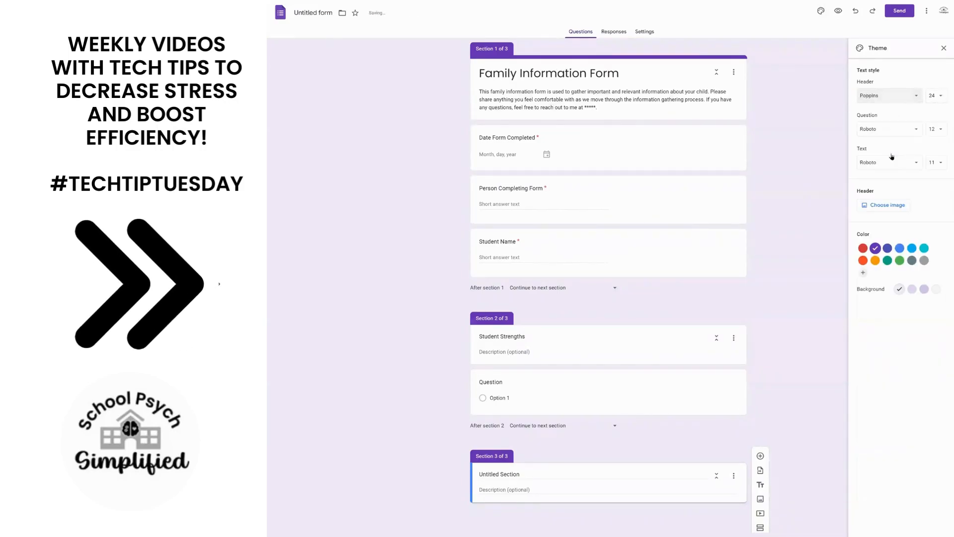
left_click(896, 131)
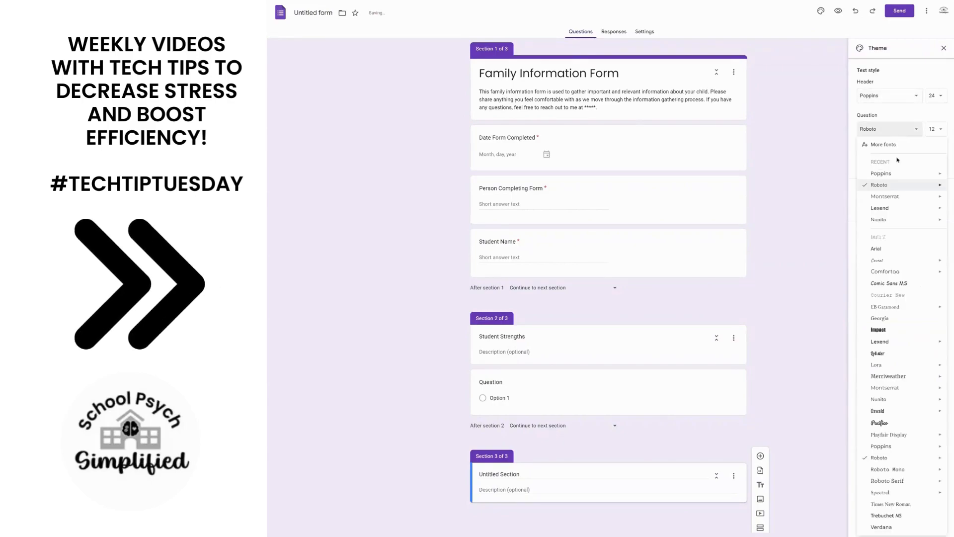
left_click(890, 173)
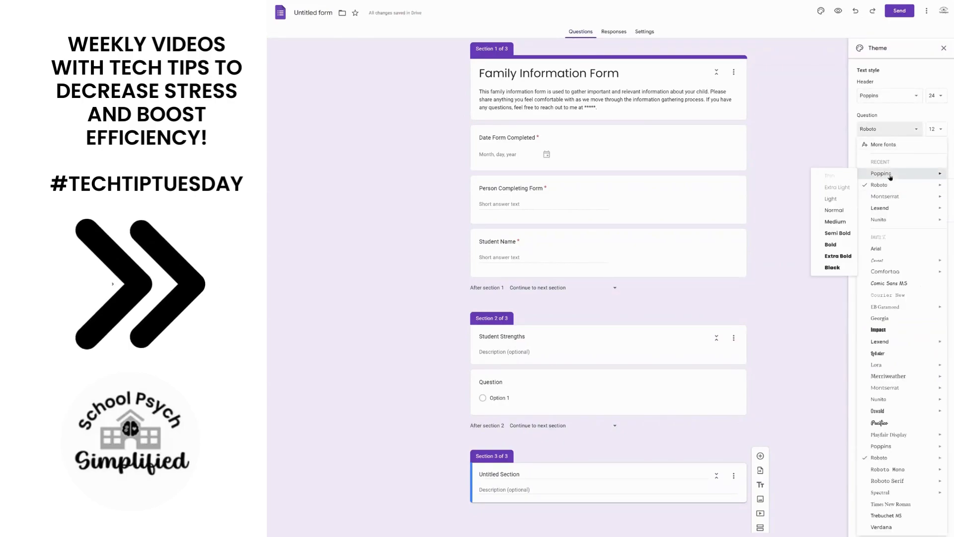
left_click(894, 164)
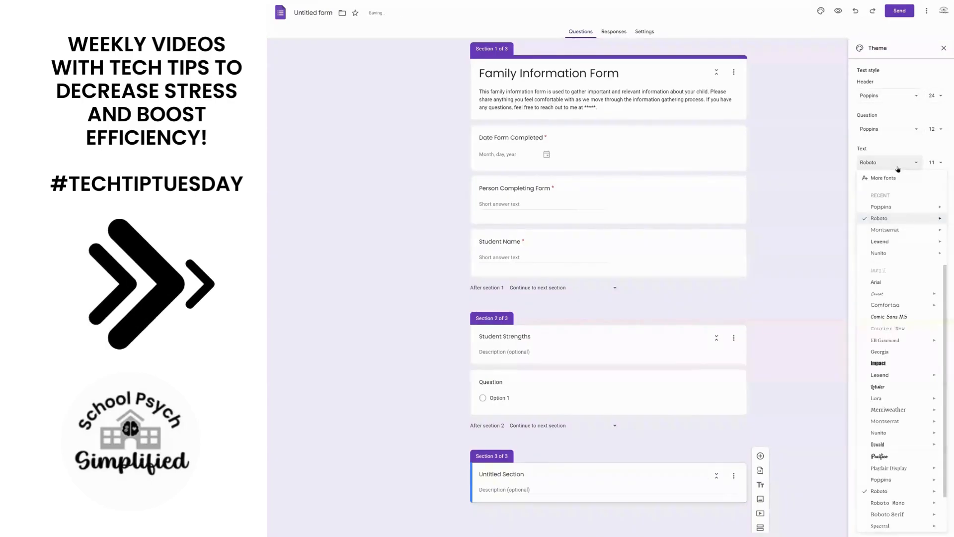
left_click(901, 209)
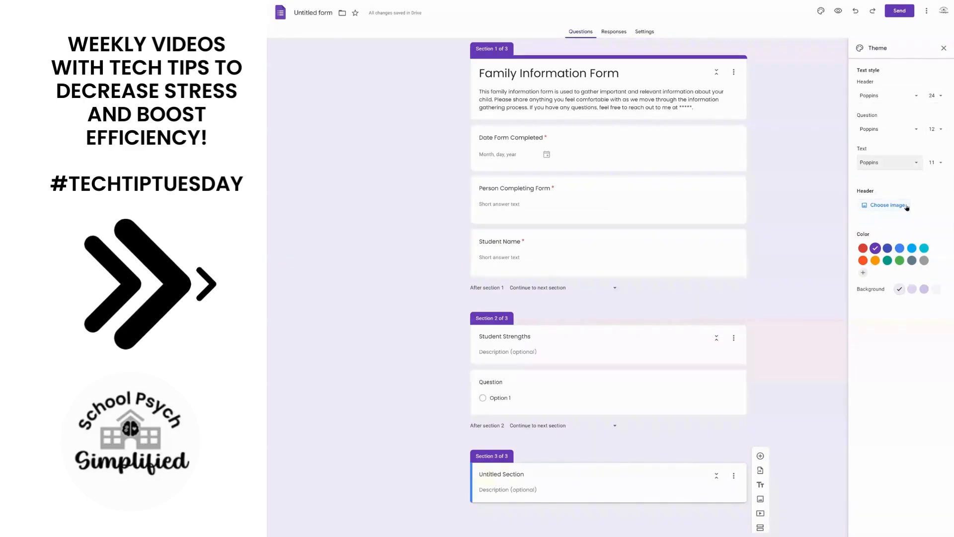
Try blue as the form's theme color, settle on cyan, and close the theme settings.
left_click(899, 248)
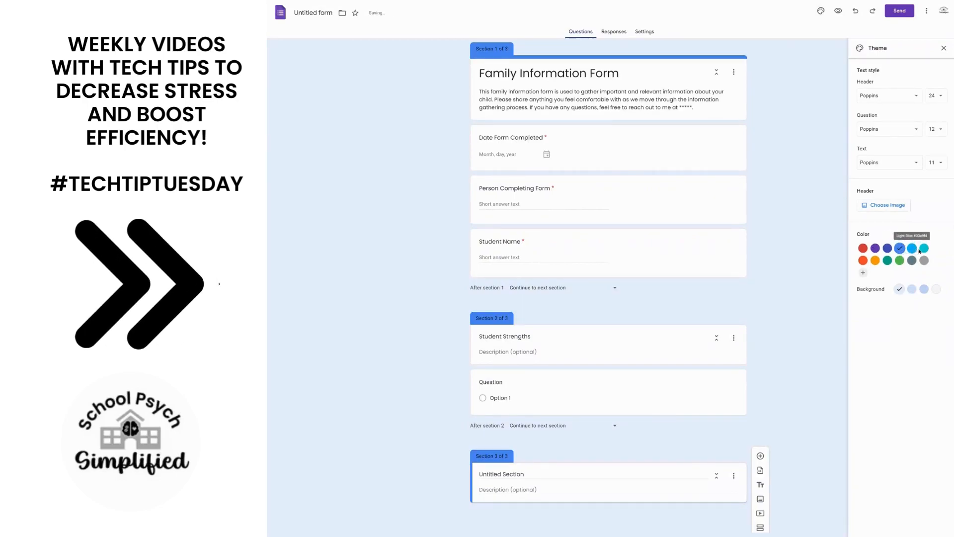
left_click(923, 249)
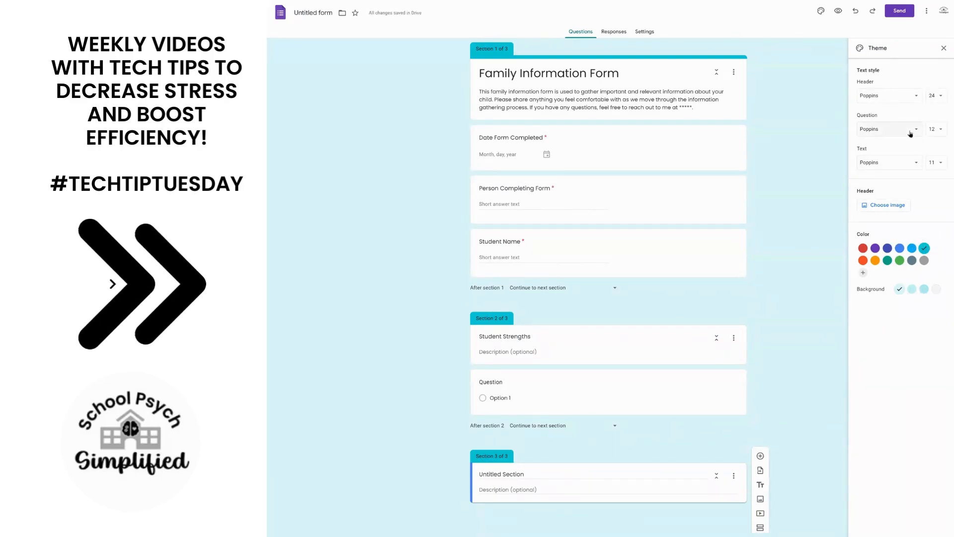
left_click(943, 48)
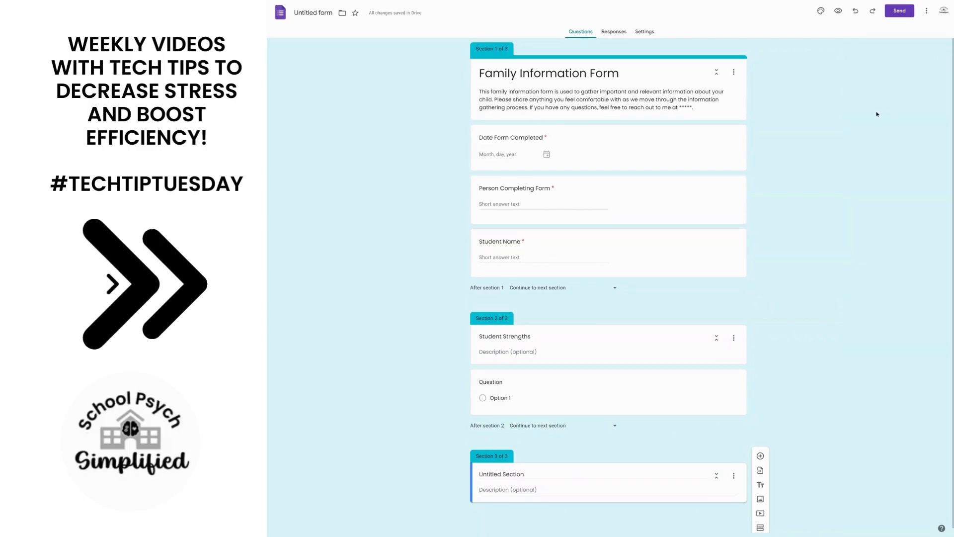